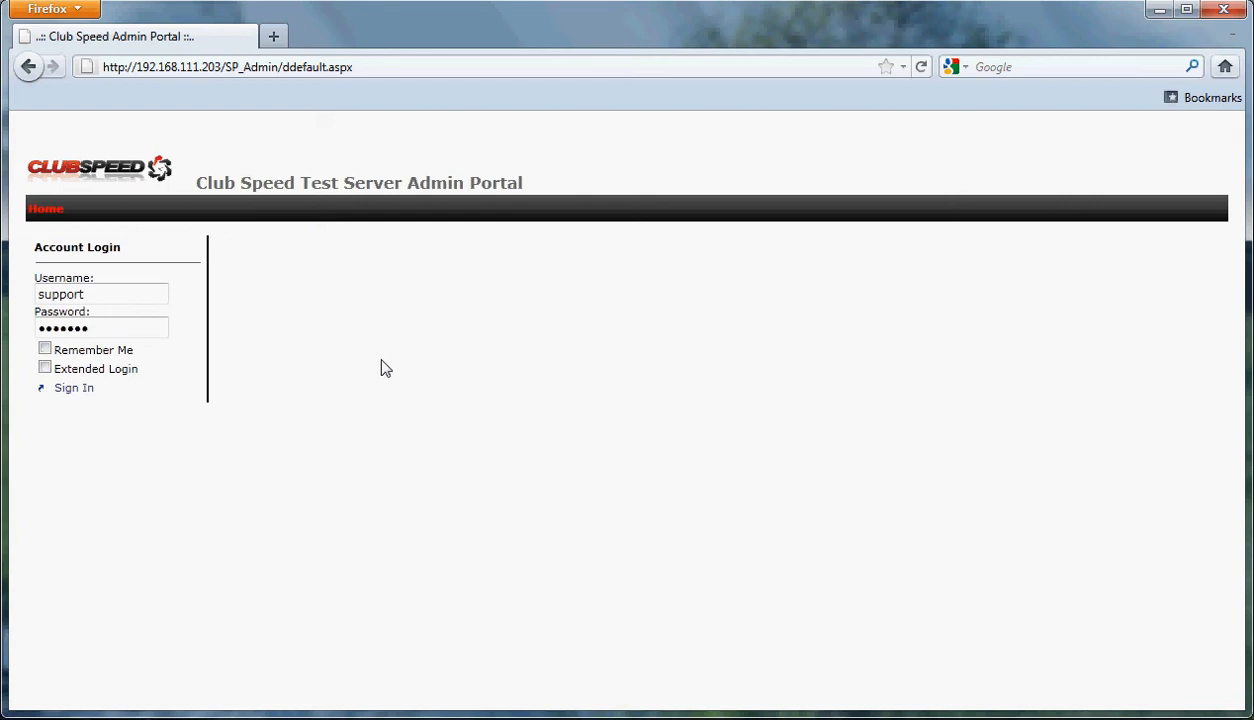
Step: Sign in to the test server's Club Speed admin portal with the username and password
left_click(79, 399)
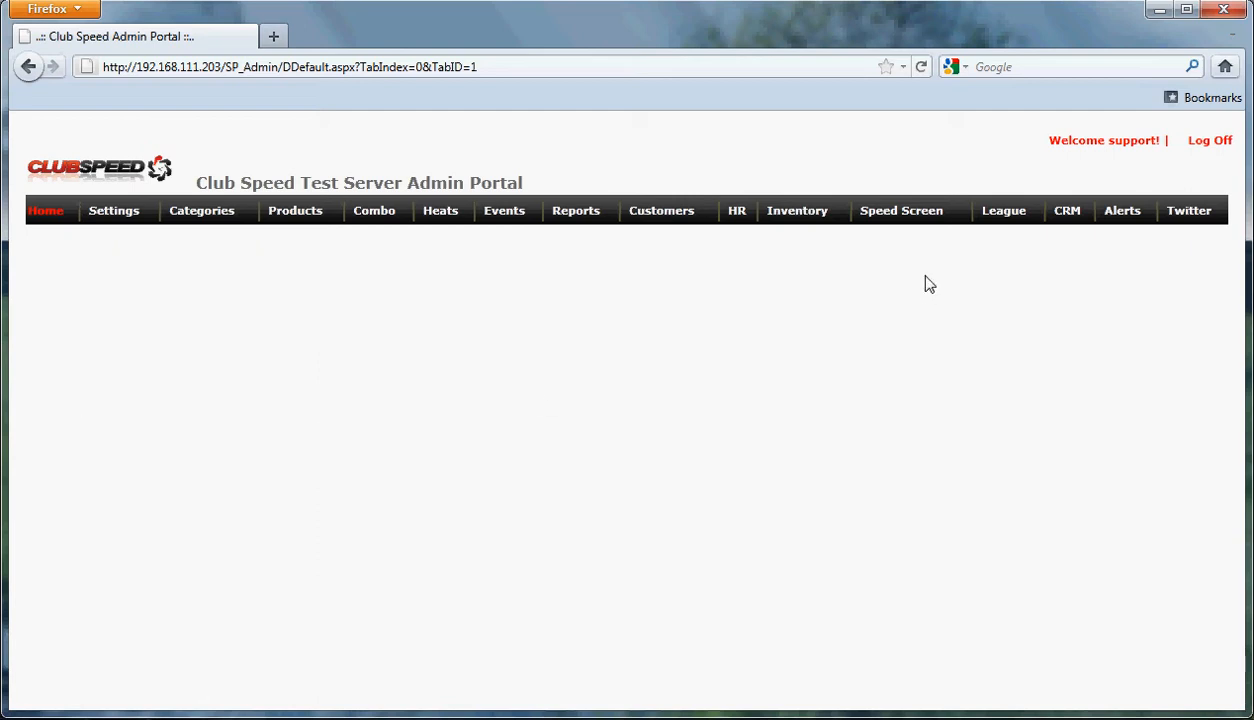
Step: Go to the Speed Screen template page and view the existing templates without choosing one
left_click(903, 213)
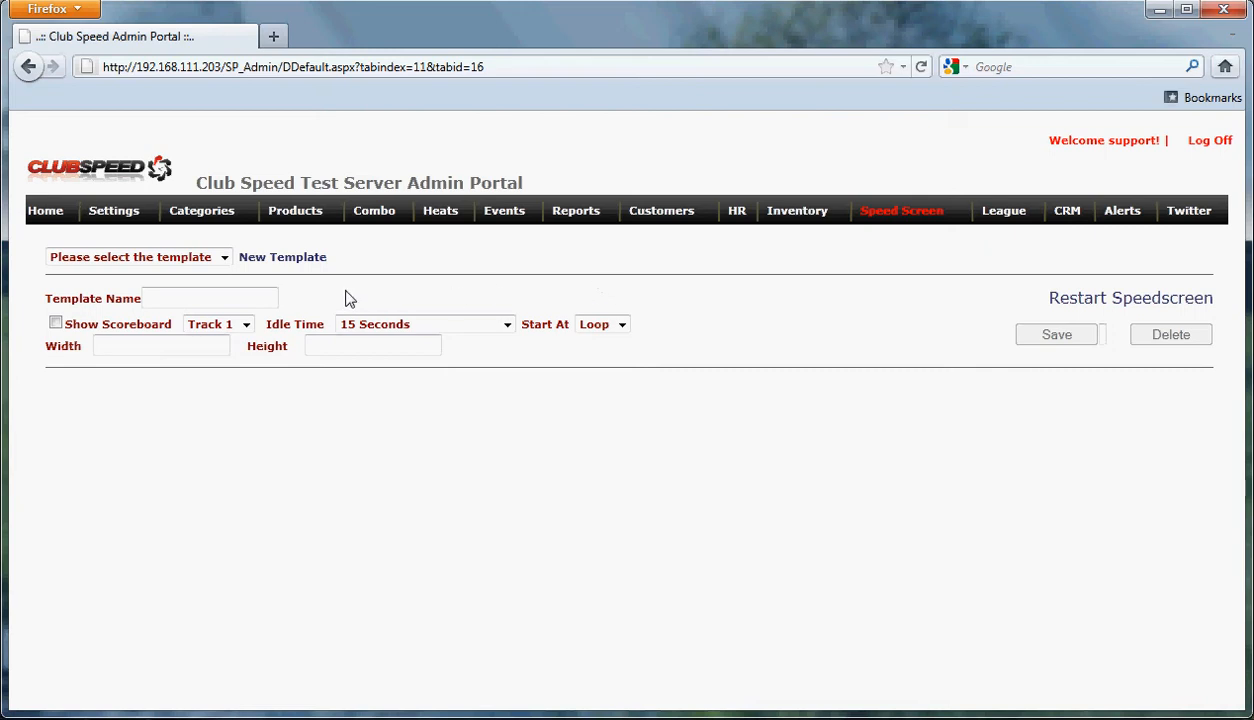
left_click(225, 258)
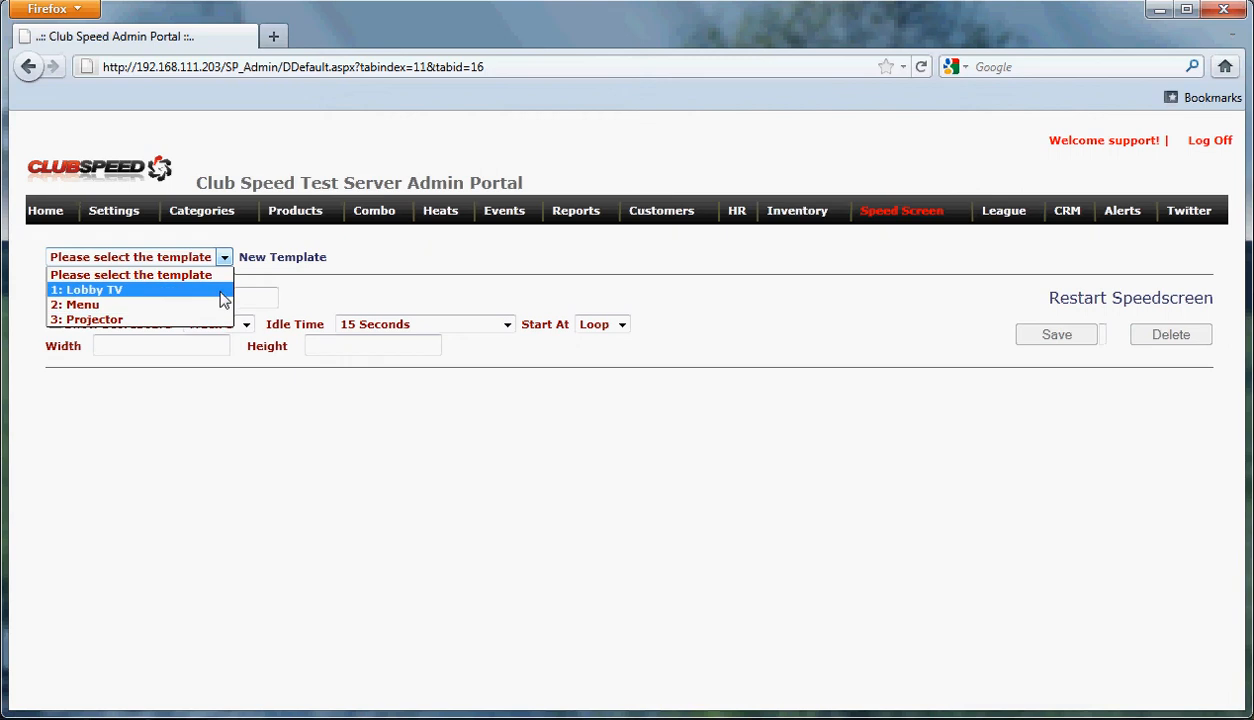
left_click(424, 290)
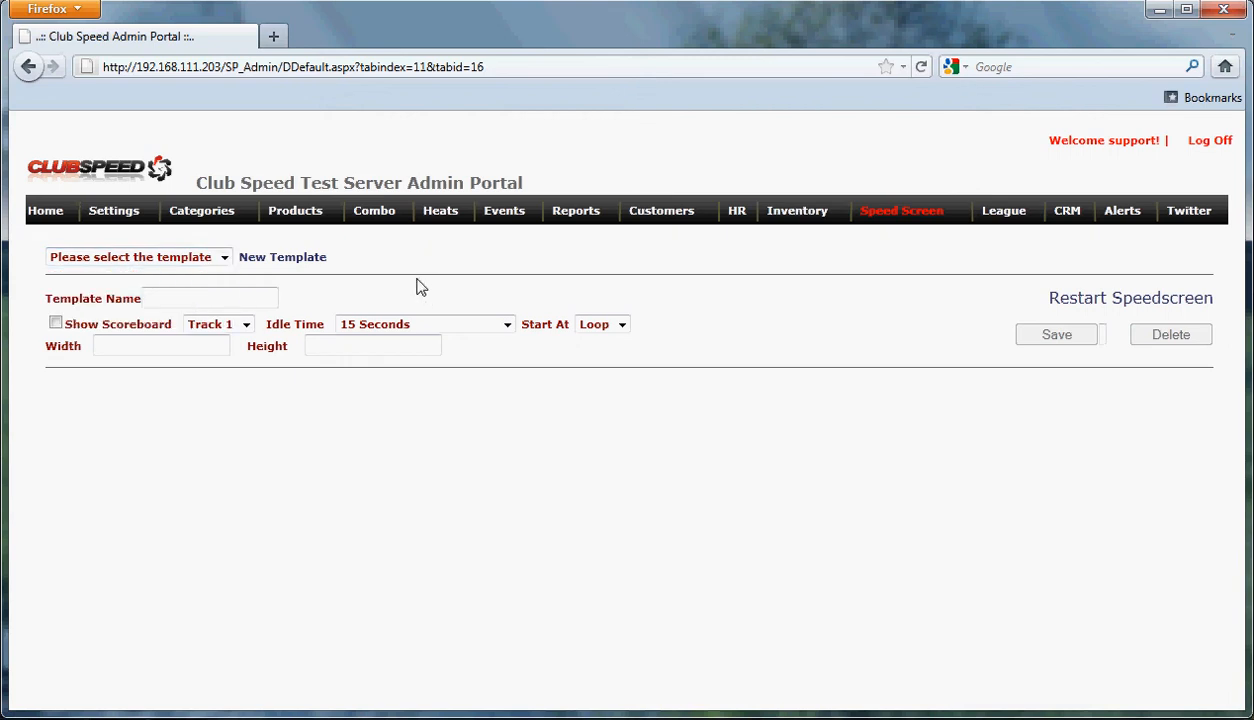
Step: Create a new 800×600 template named 'test' and leave Show Scoreboard off
left_click(290, 262)
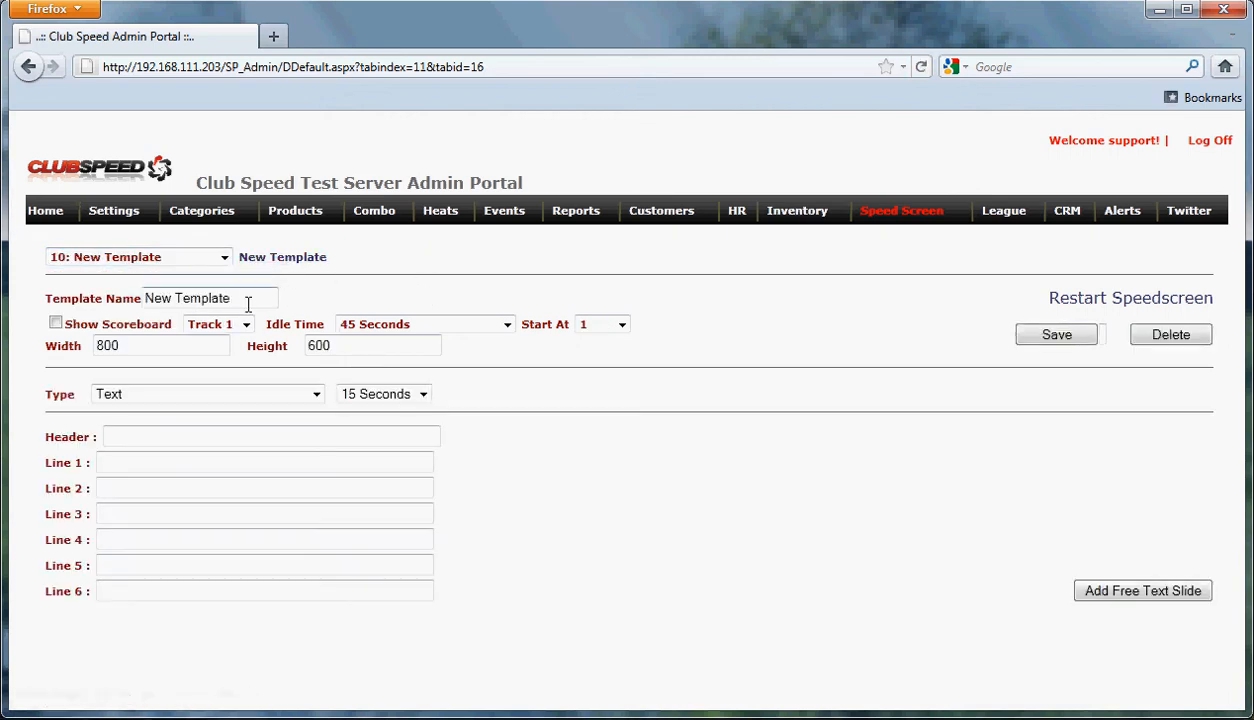
left_click_drag(246, 300, 28, 312)
type("test")
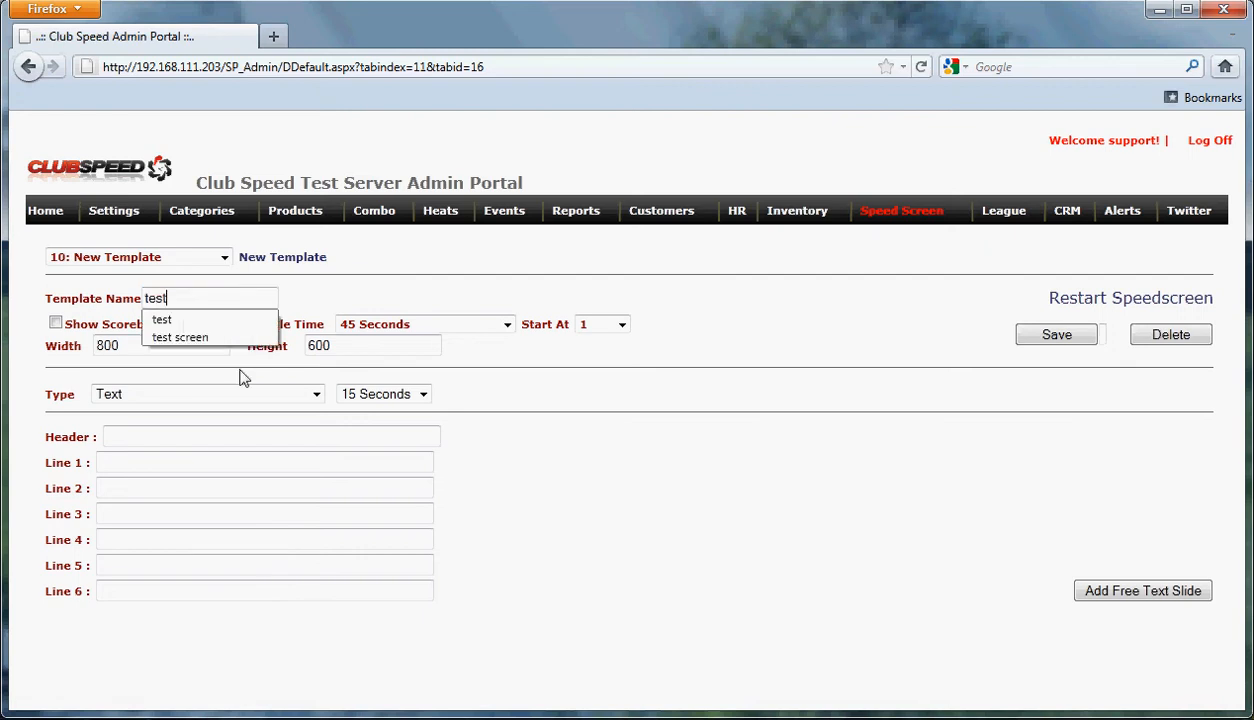
left_click(516, 373)
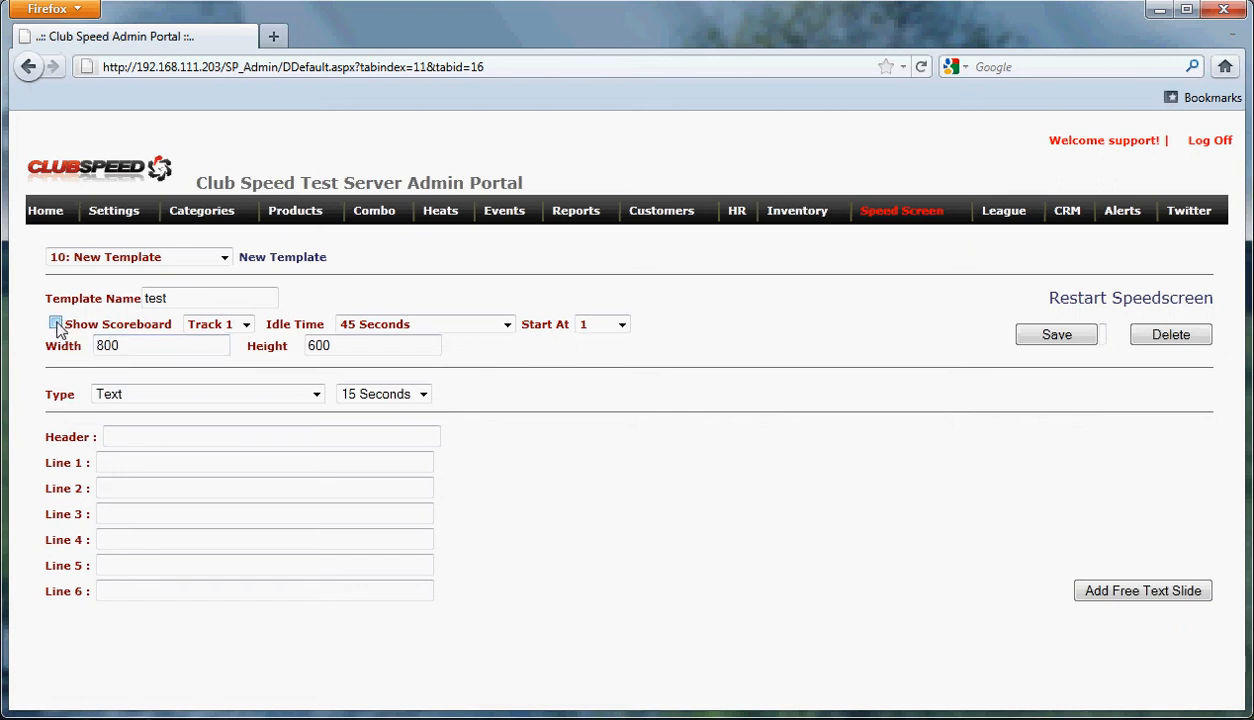
left_click(56, 325)
left_click(56, 324)
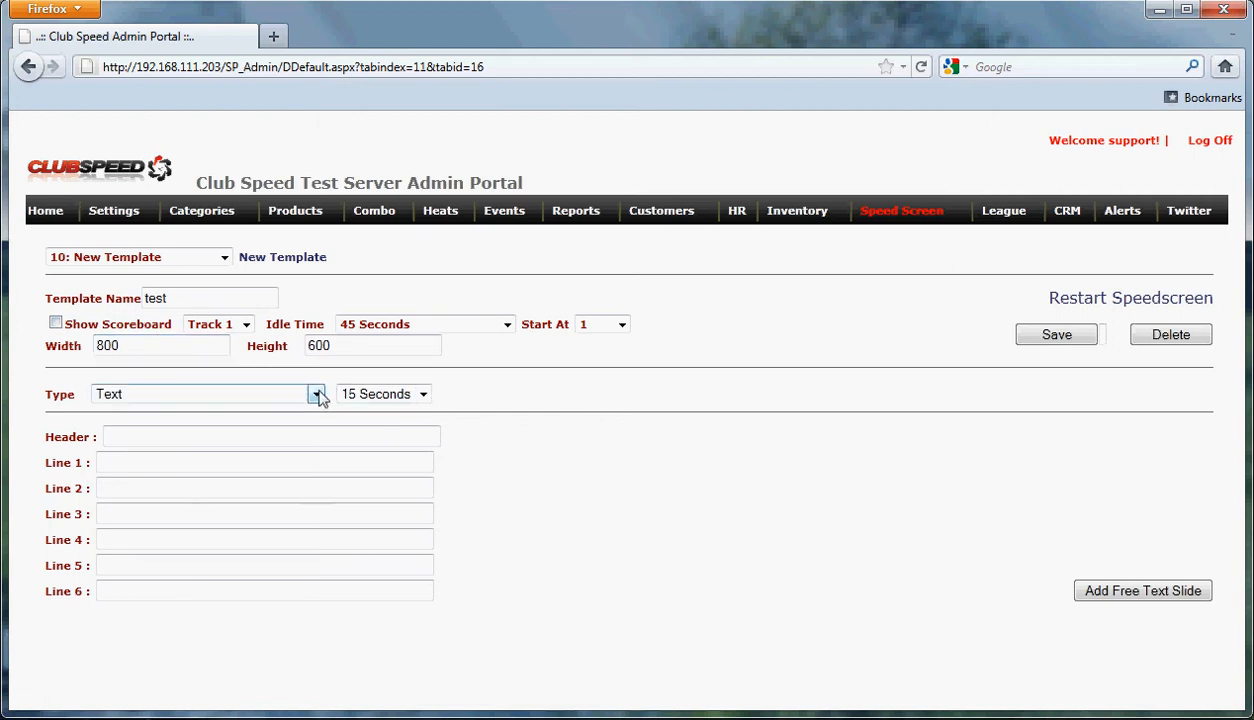
Step: Enter the slide header 'menu' and Line 1 'sdkfsadkjfsd $5000'
left_click(241, 432)
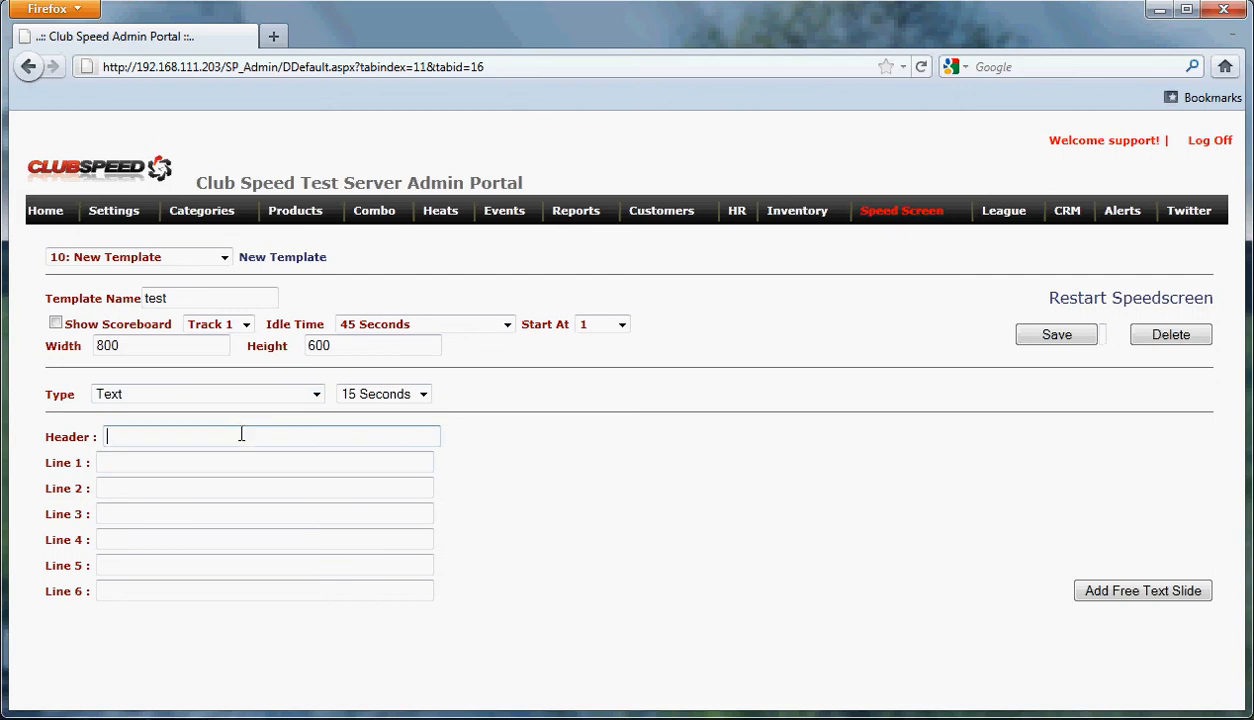
type("menu")
key("Tab")
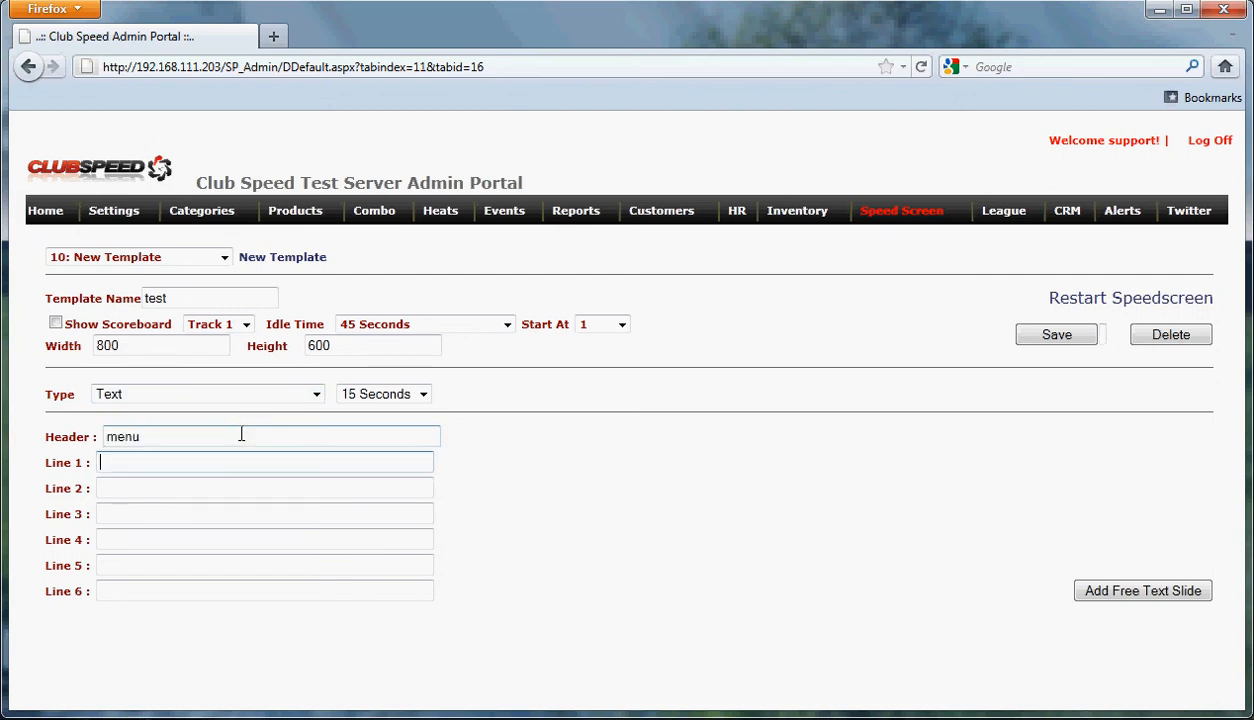
type("sdkfsadkjfsd $5000")
Step: Fill Lines 2–4 with 'sfsfa', 'dsfasdfasdf', 'dsfsdfasdfasf' and add the 15-second text slide
left_click(225, 487)
type("sfsfa")
left_click(229, 511)
type("dsfasdfasdf")
left_click(262, 532)
type("dsfsdfasdfasf")
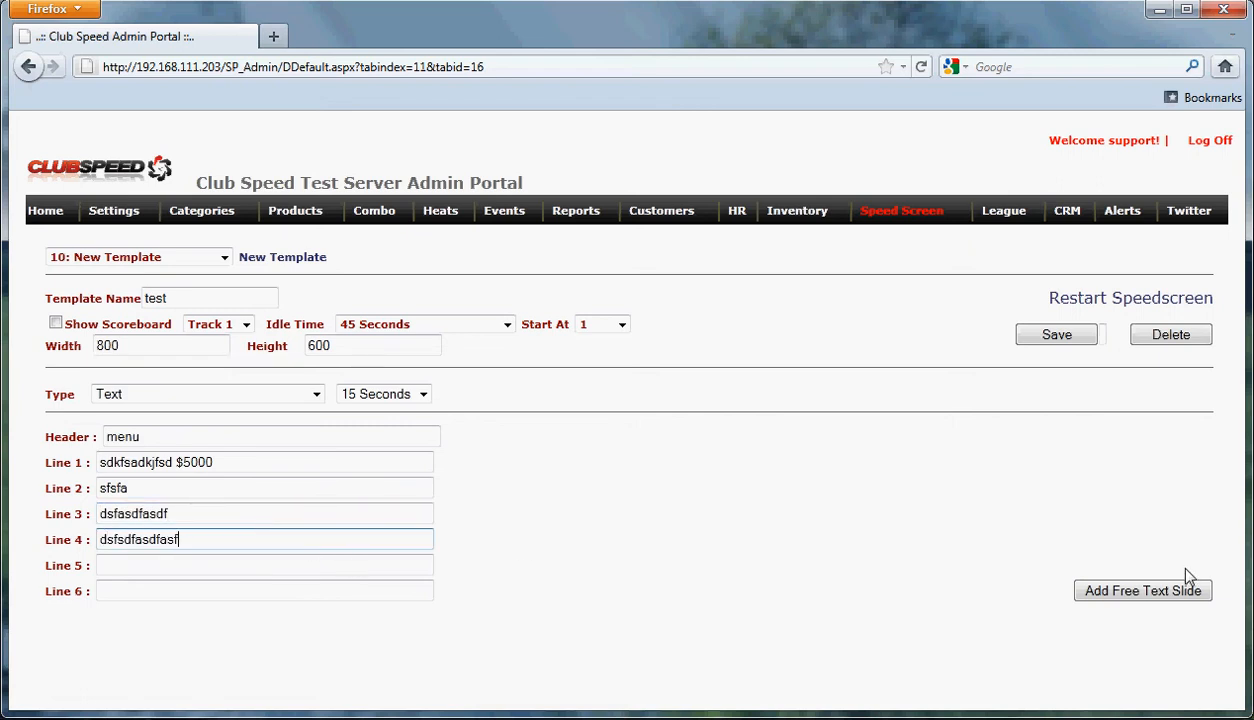
left_click(1137, 592)
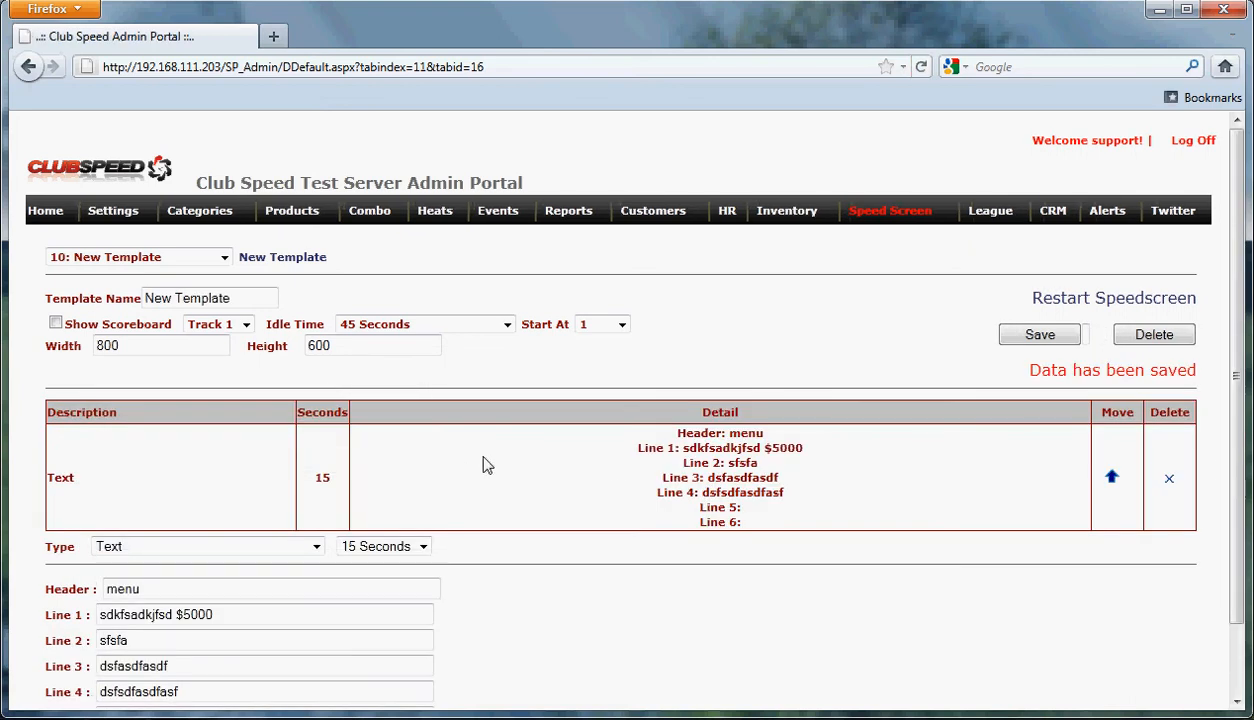
Step: Expand the Type dropdown to see the available slide types
left_click(316, 548)
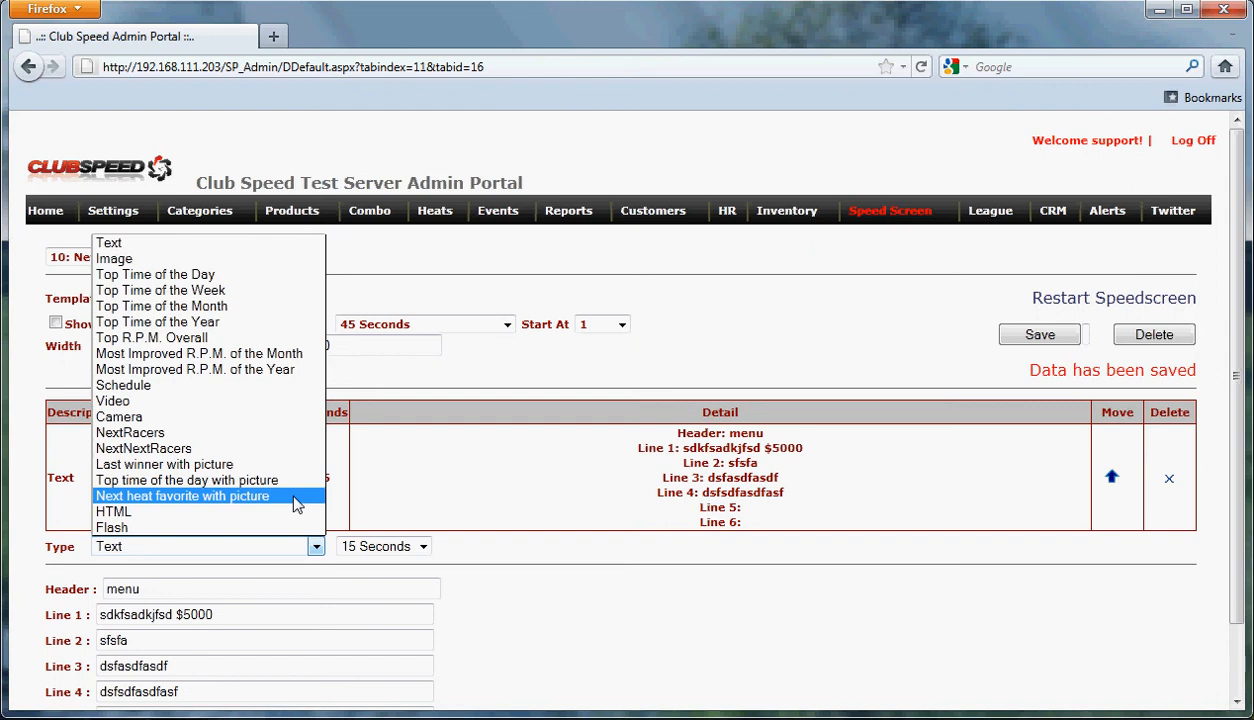
Step: Make the next slide an Image slide with a duration of 45 Seconds
left_click(215, 262)
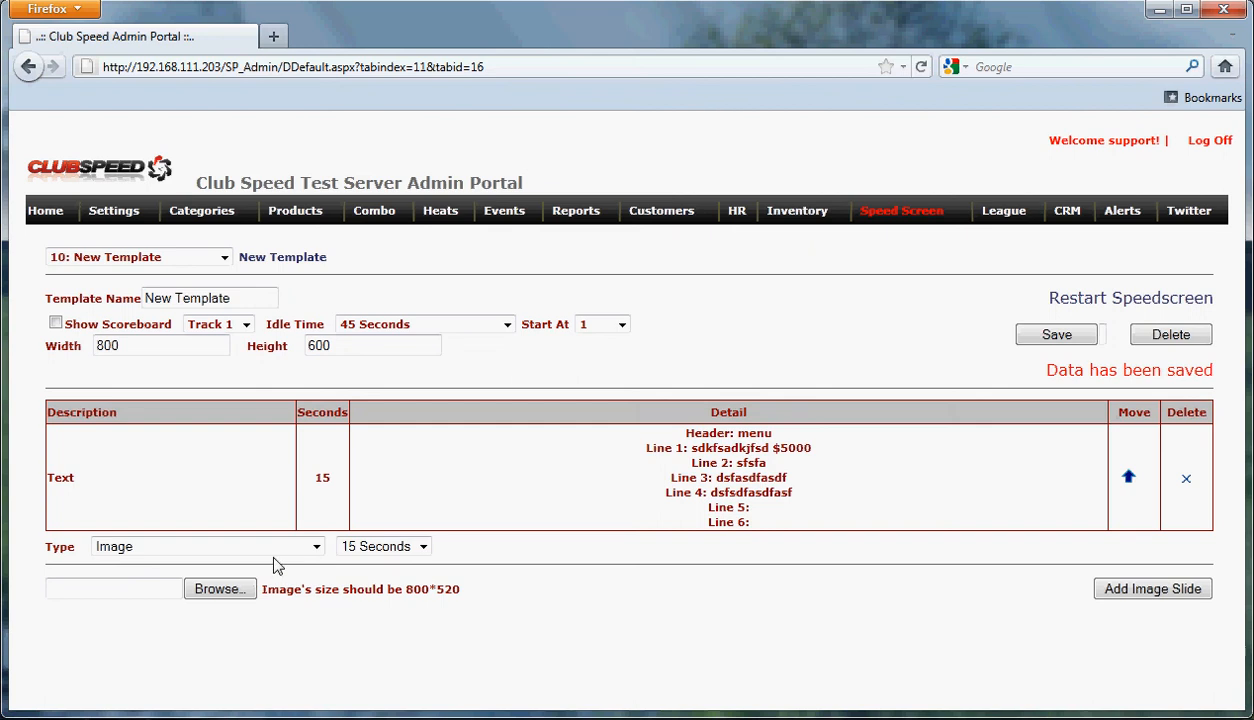
left_click(423, 547)
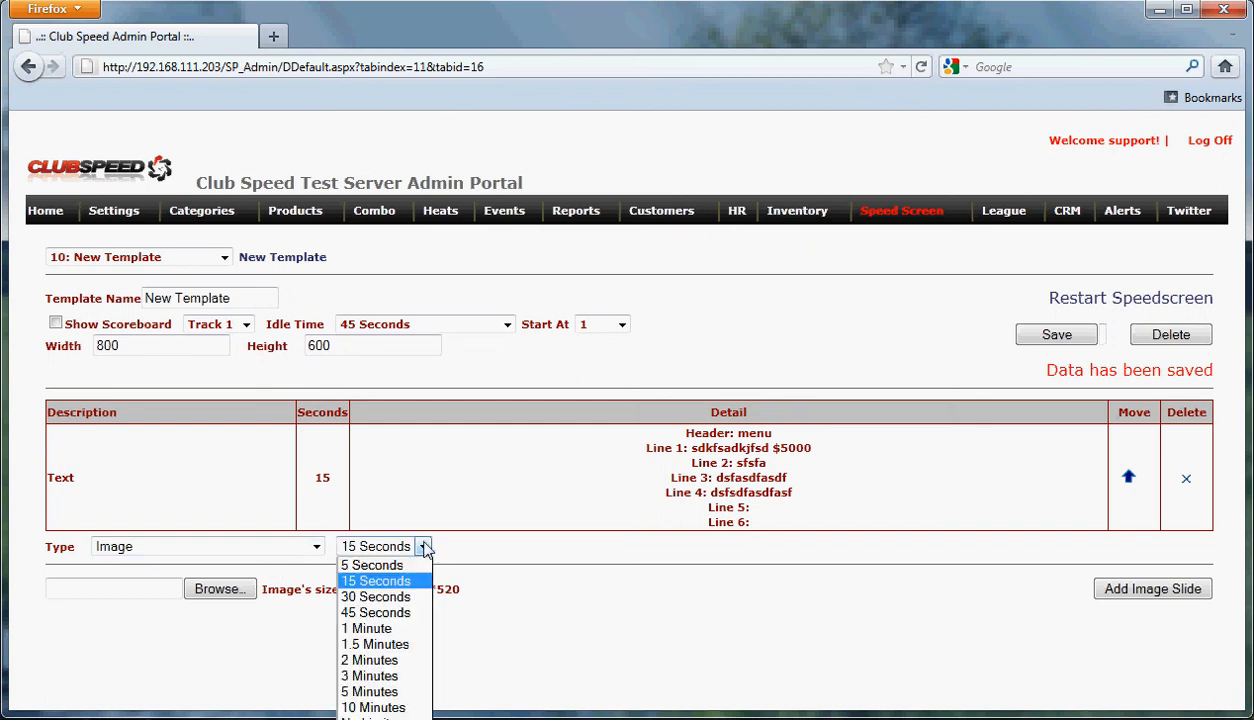
left_click(490, 548)
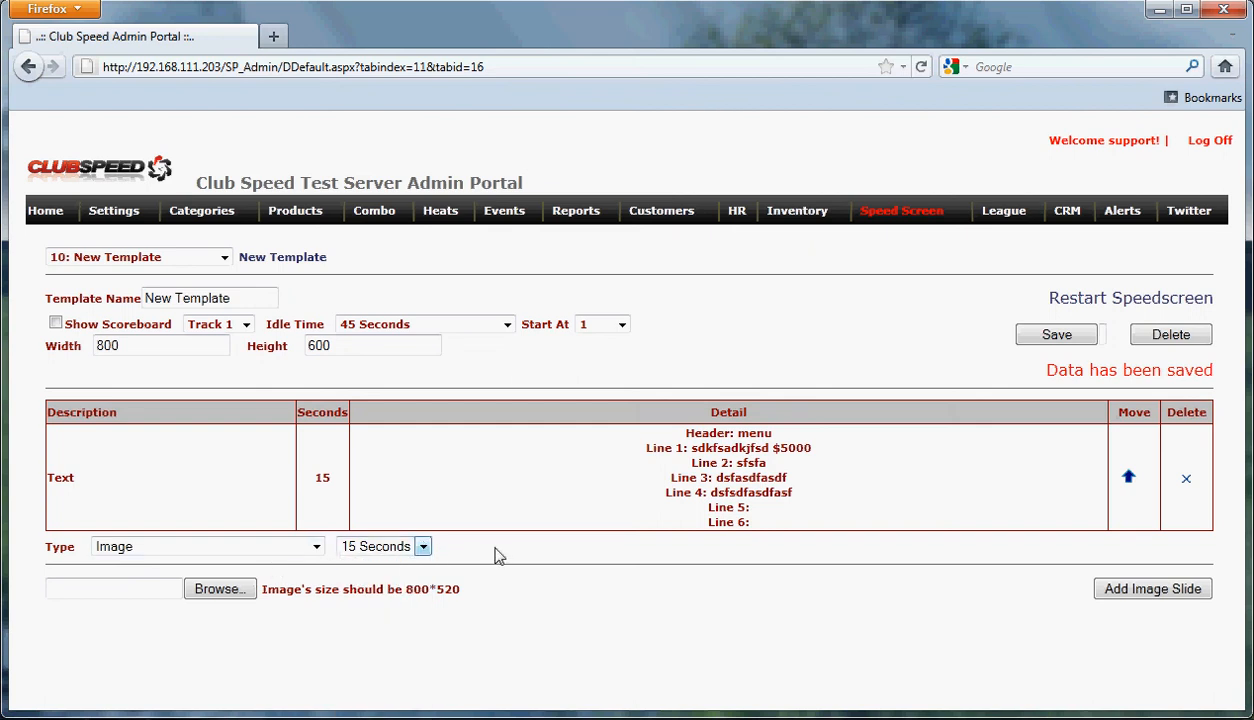
left_click(424, 547)
left_click(393, 618)
Step: Check the image file picker and the 800*520 size hint without choosing a file
left_click(137, 592)
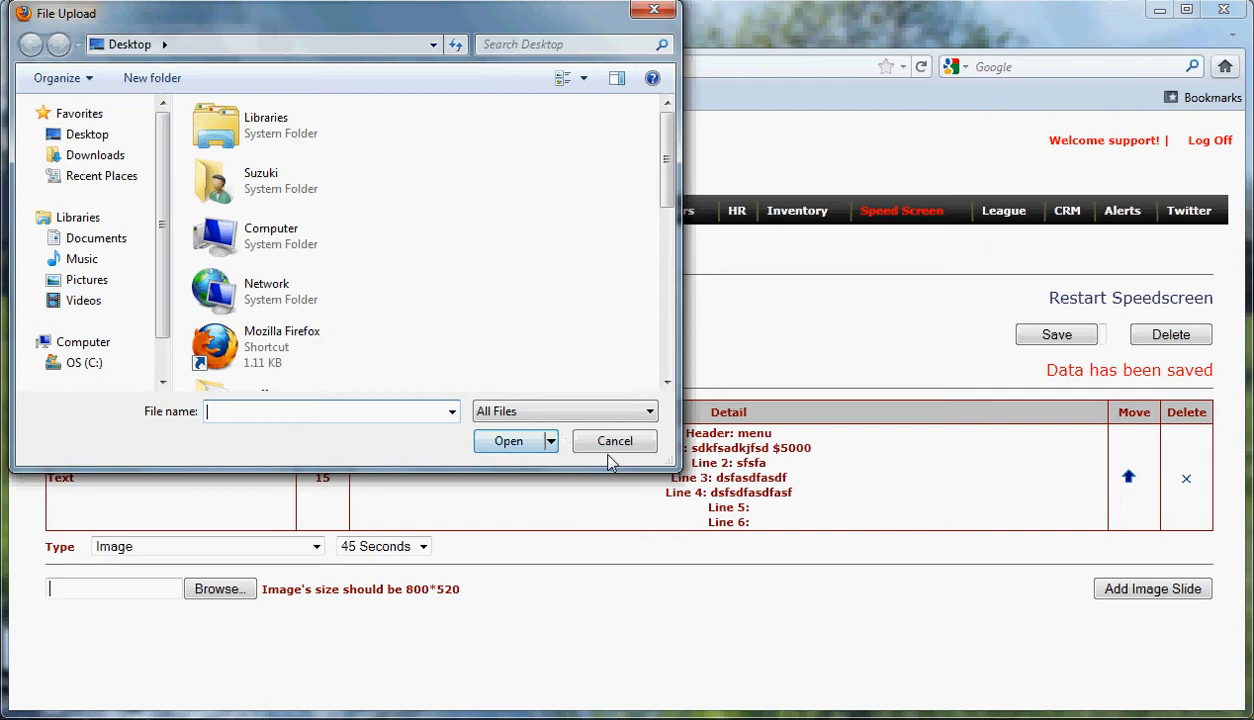
left_click(607, 452)
left_click_drag(262, 590, 461, 590)
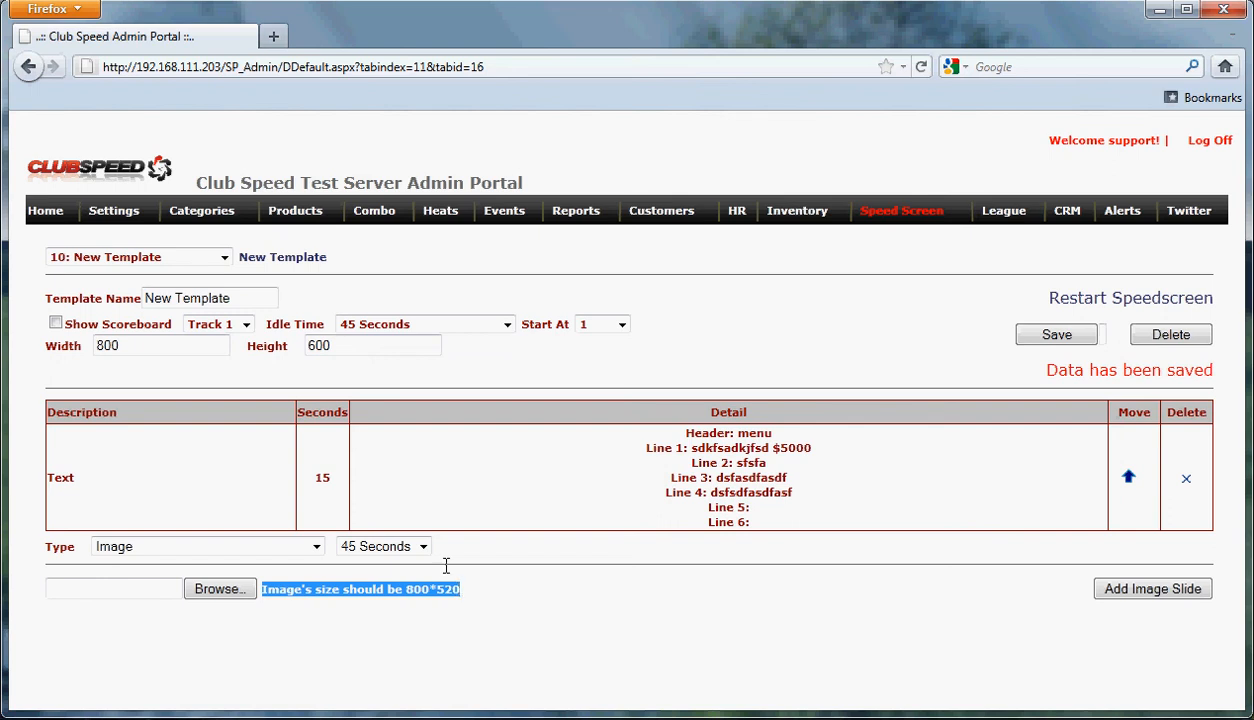
left_click(406, 604)
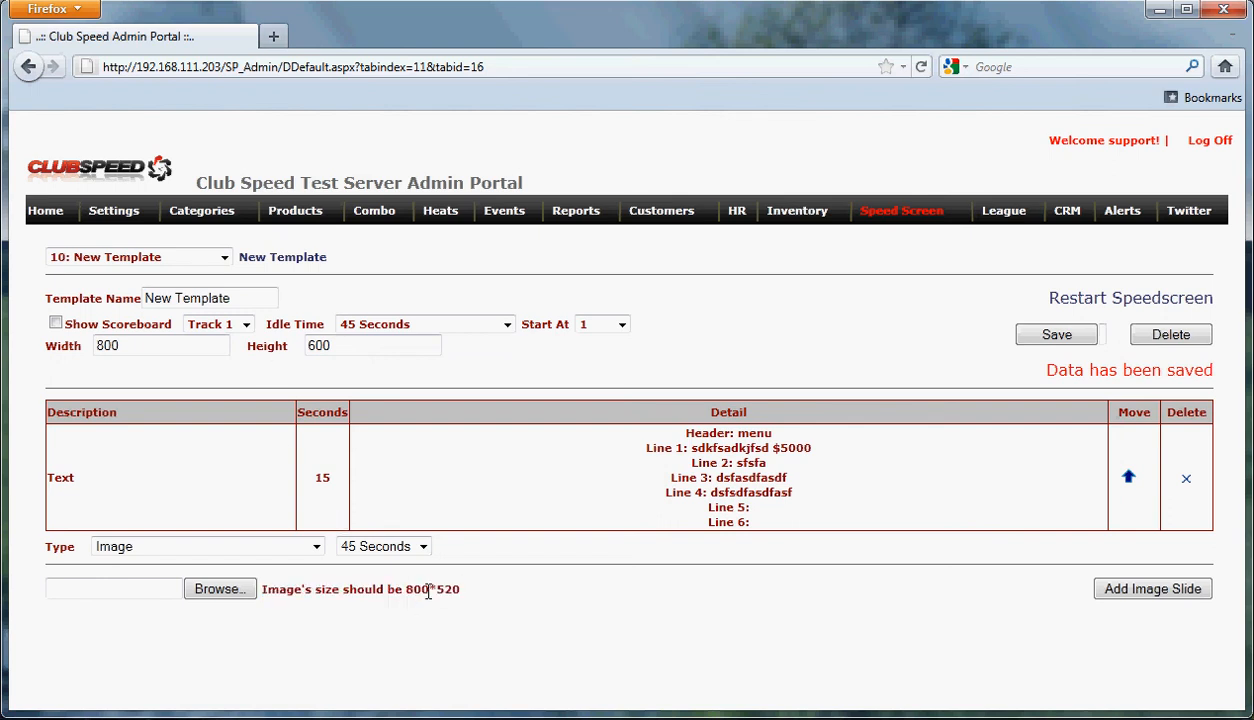
Step: Upload the testing PNG and add it as the 45-second TEST SCREEN image slide
left_click(222, 592)
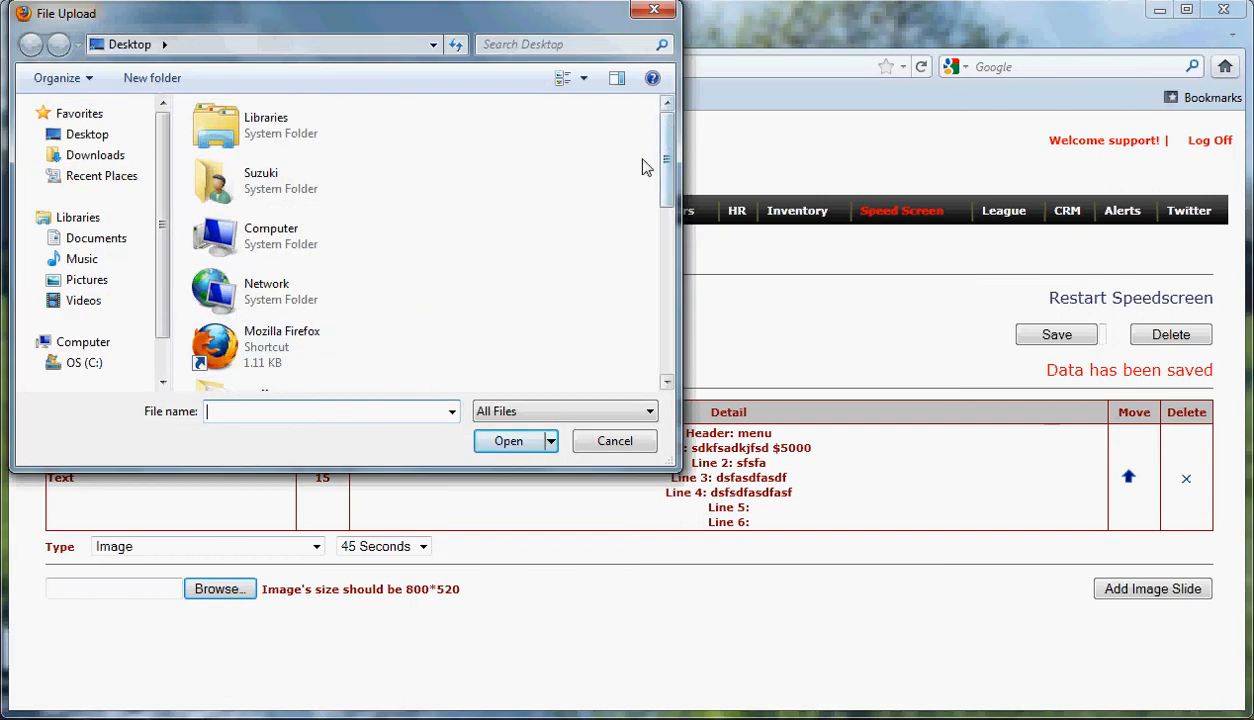
scroll(647, 162, "down", 10)
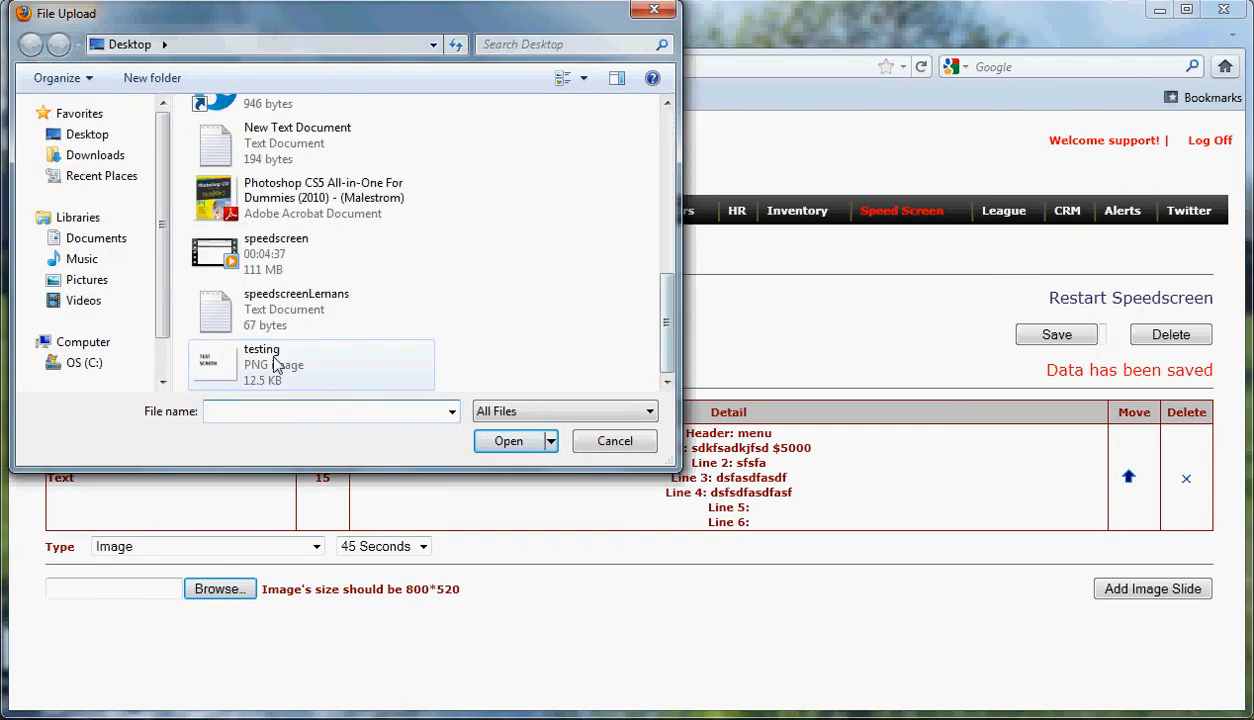
left_click(287, 368)
left_click(507, 441)
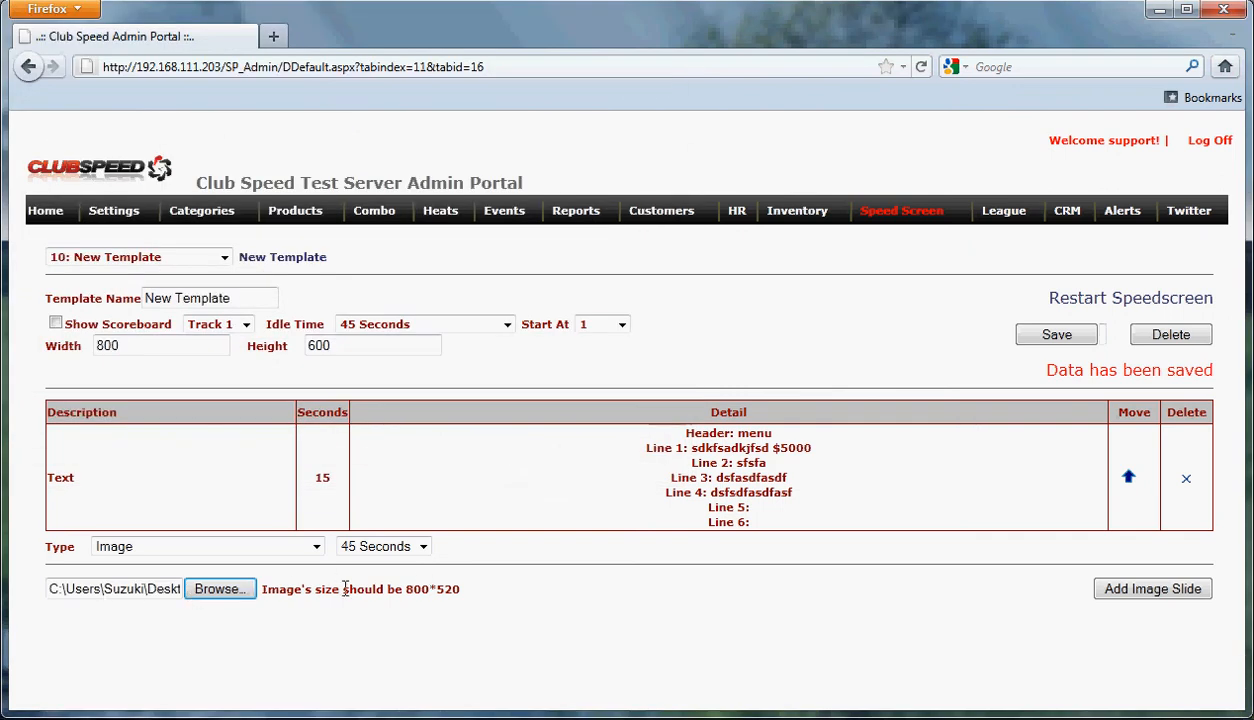
left_click(1140, 590)
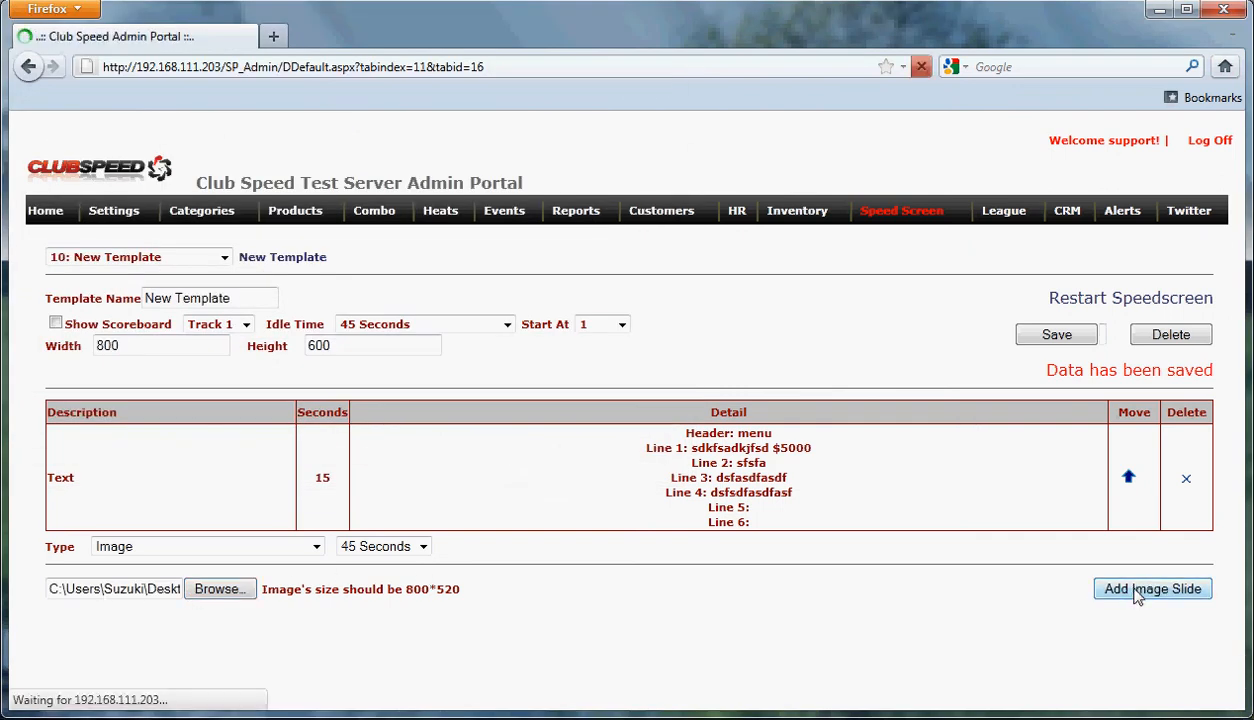
scroll(1030, 535, "down", 3)
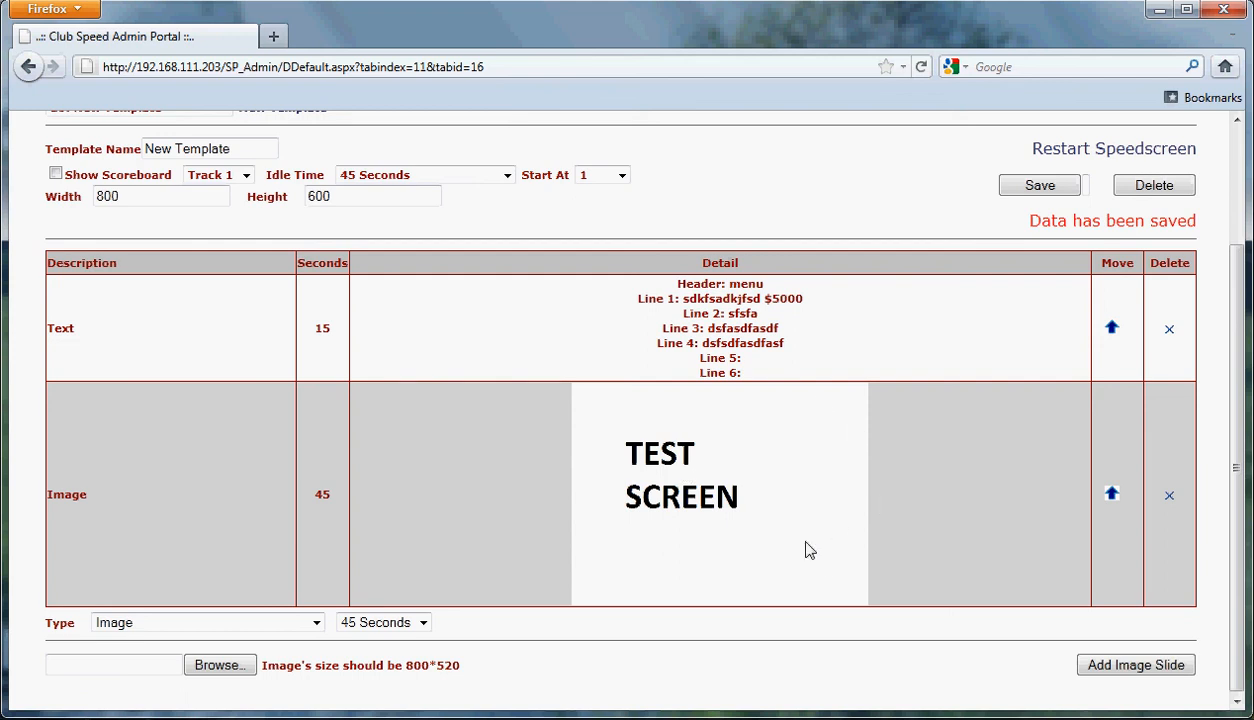
Step: Save New Template with its text slide and TEST SCREEN image slide
left_click_drag(403, 664, 474, 670)
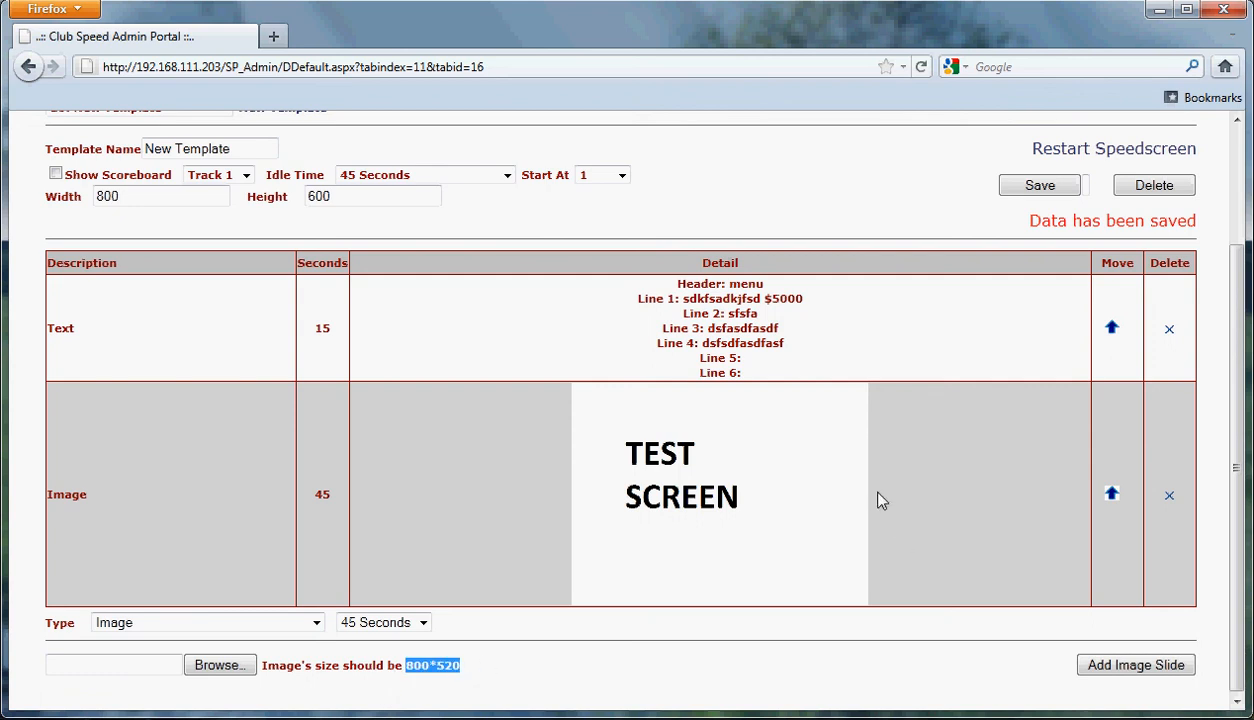
scroll(1027, 519, "up", 2)
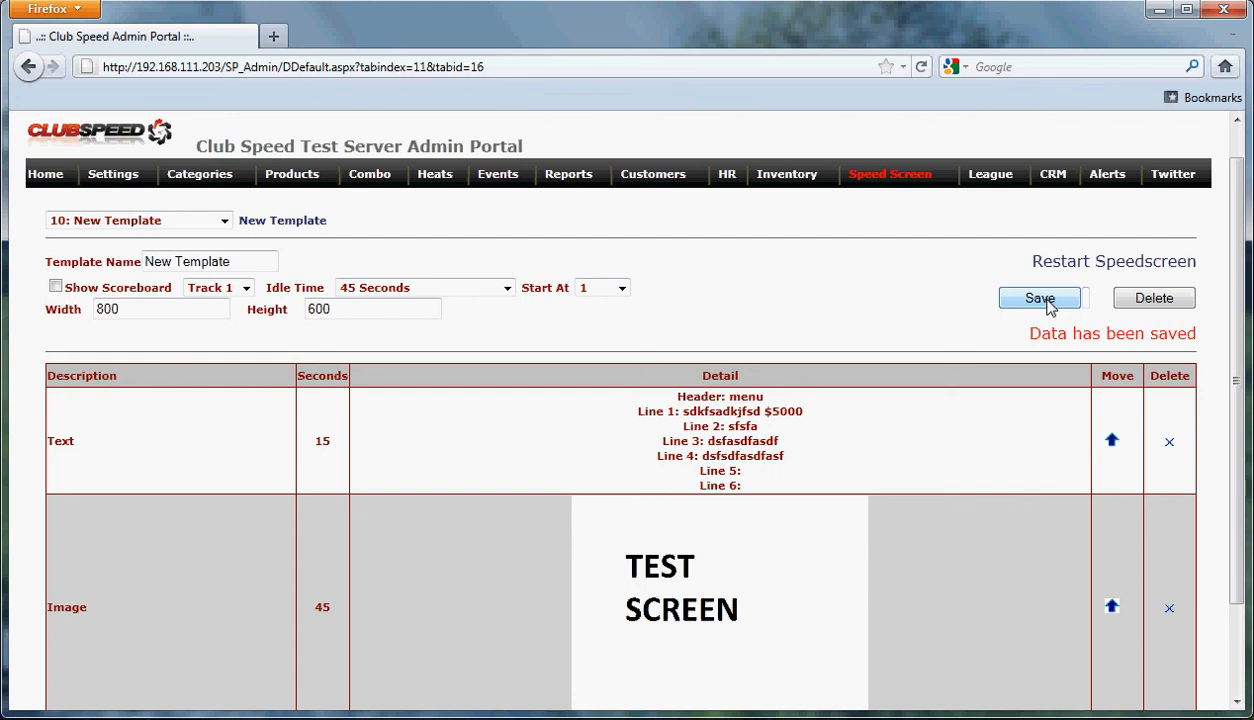
left_click(1045, 302)
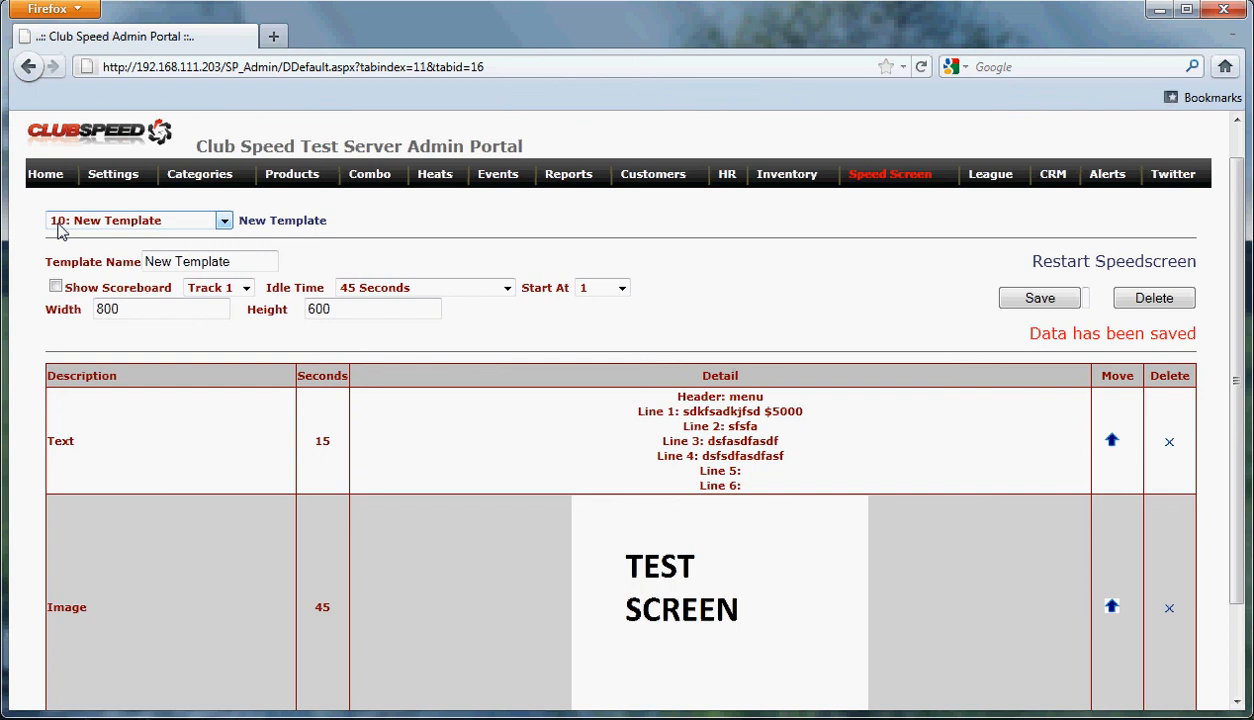
scroll(280, 300, "up", 1)
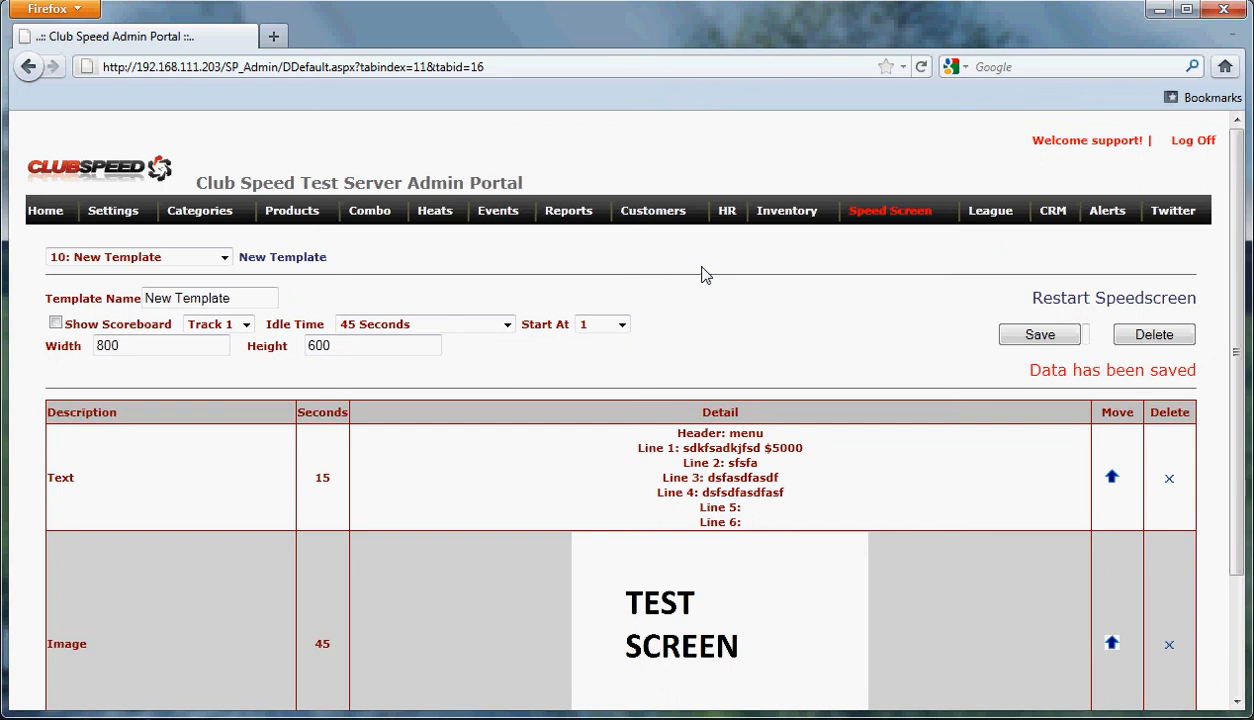
Step: Bring up the Control Panel settings for the SpeedScreen3 station
left_click(112, 218)
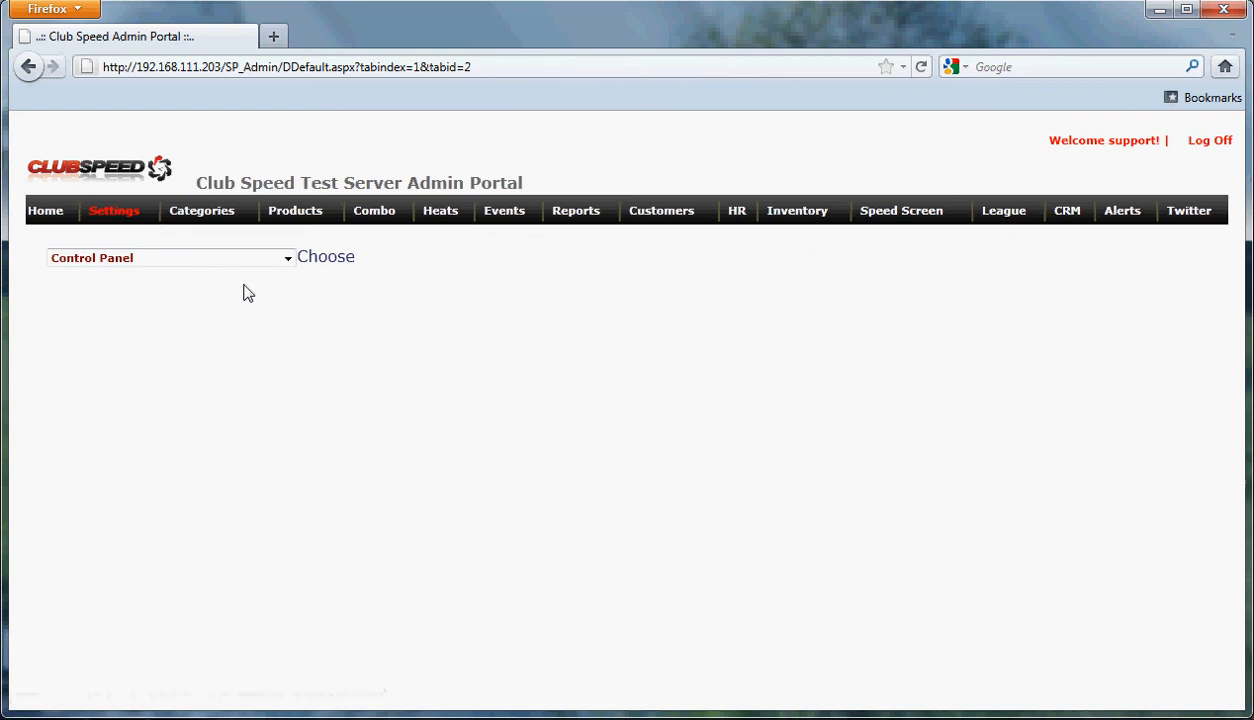
left_click(315, 259)
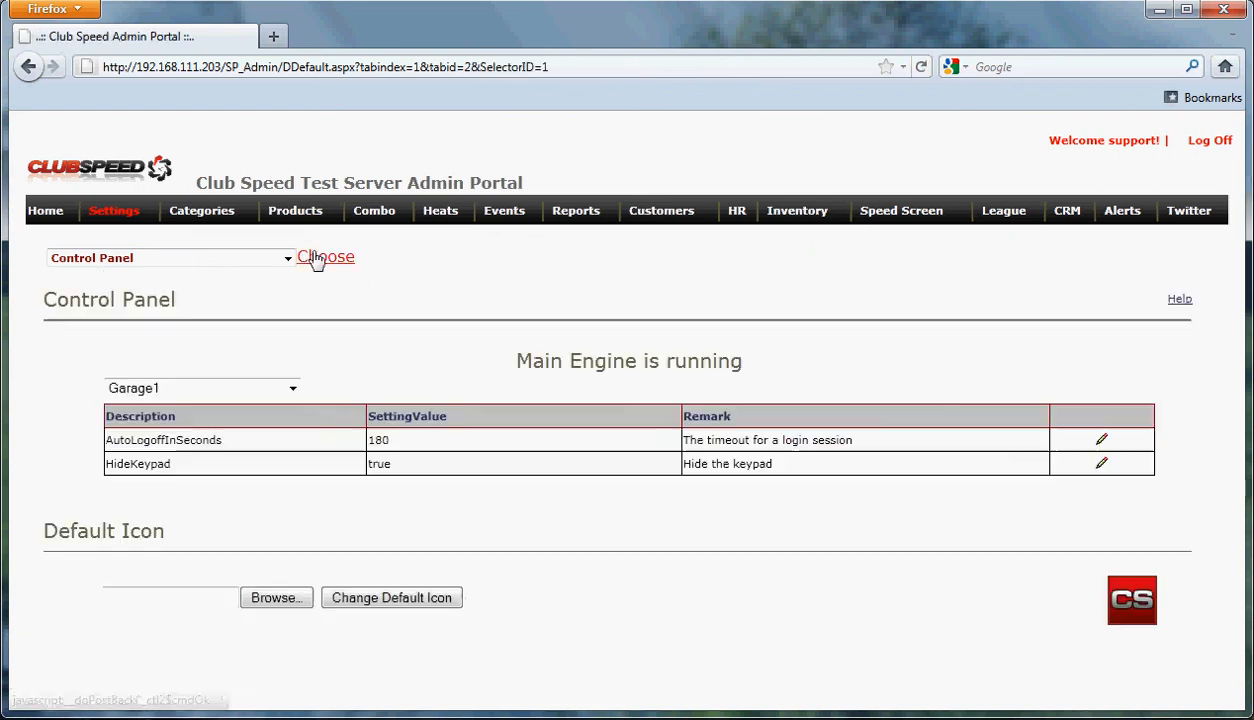
left_click(293, 389)
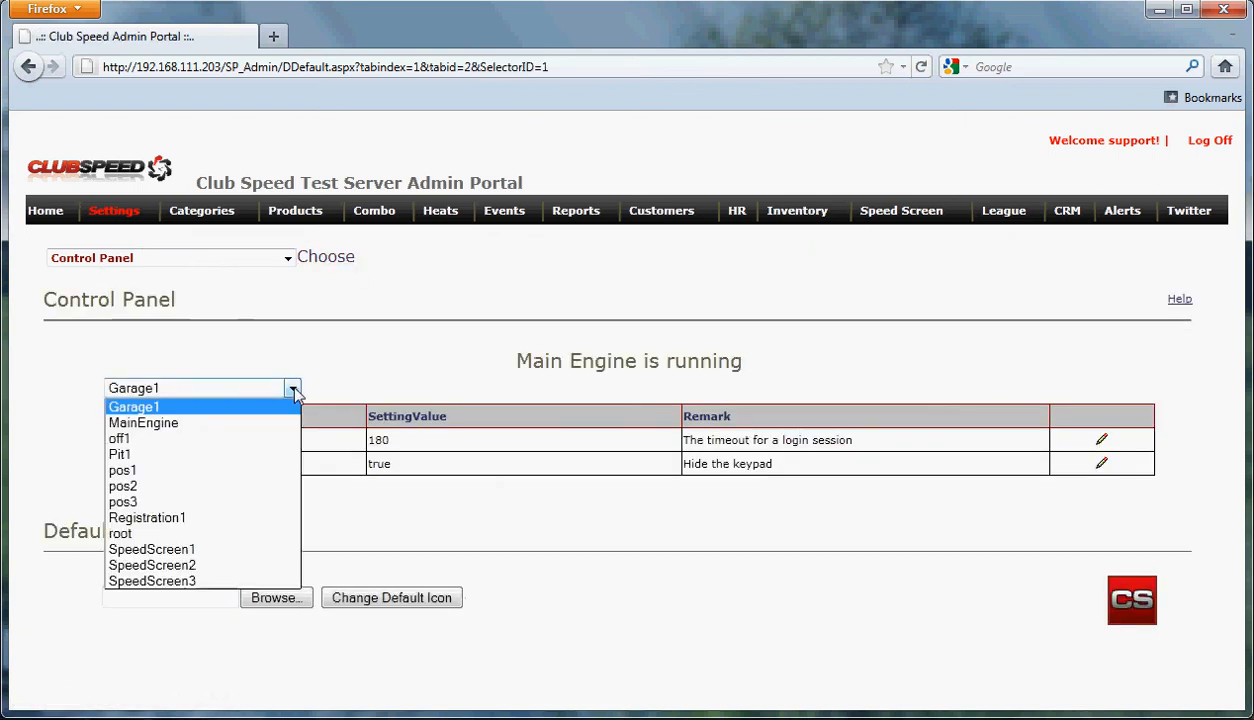
left_click(200, 581)
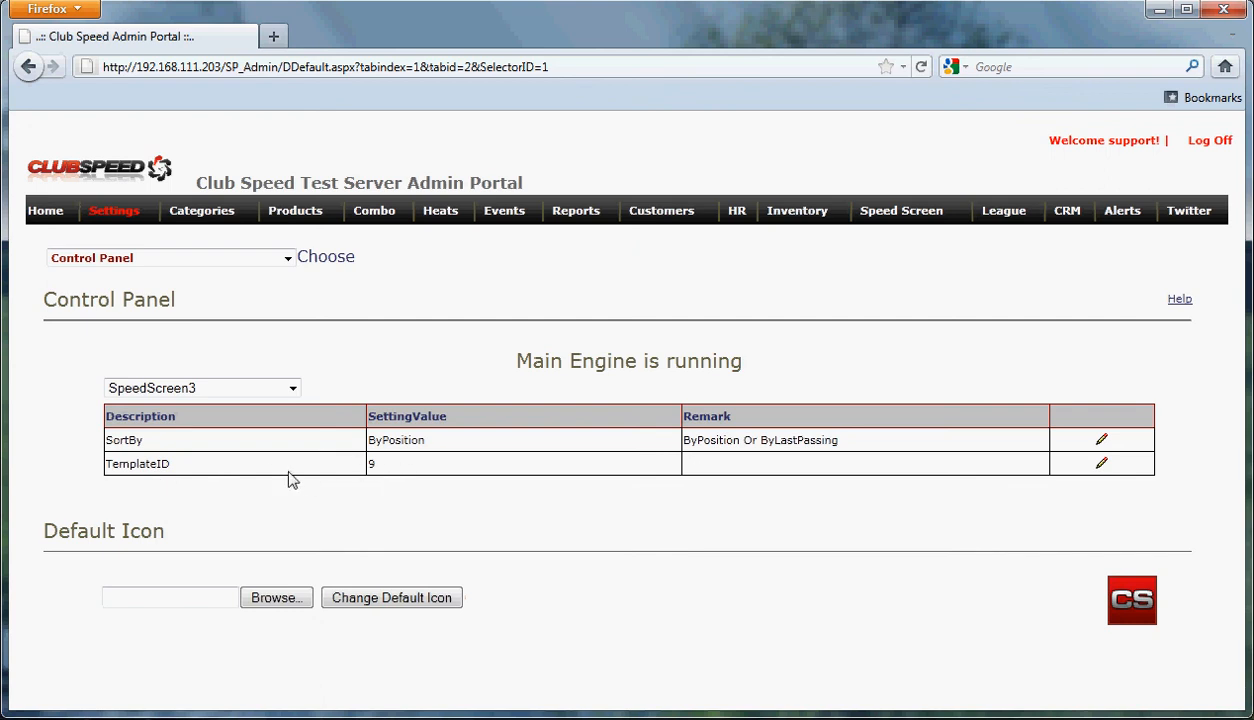
Step: Change SpeedScreen3's TemplateID from 9 to 10 and save it
left_click(1102, 466)
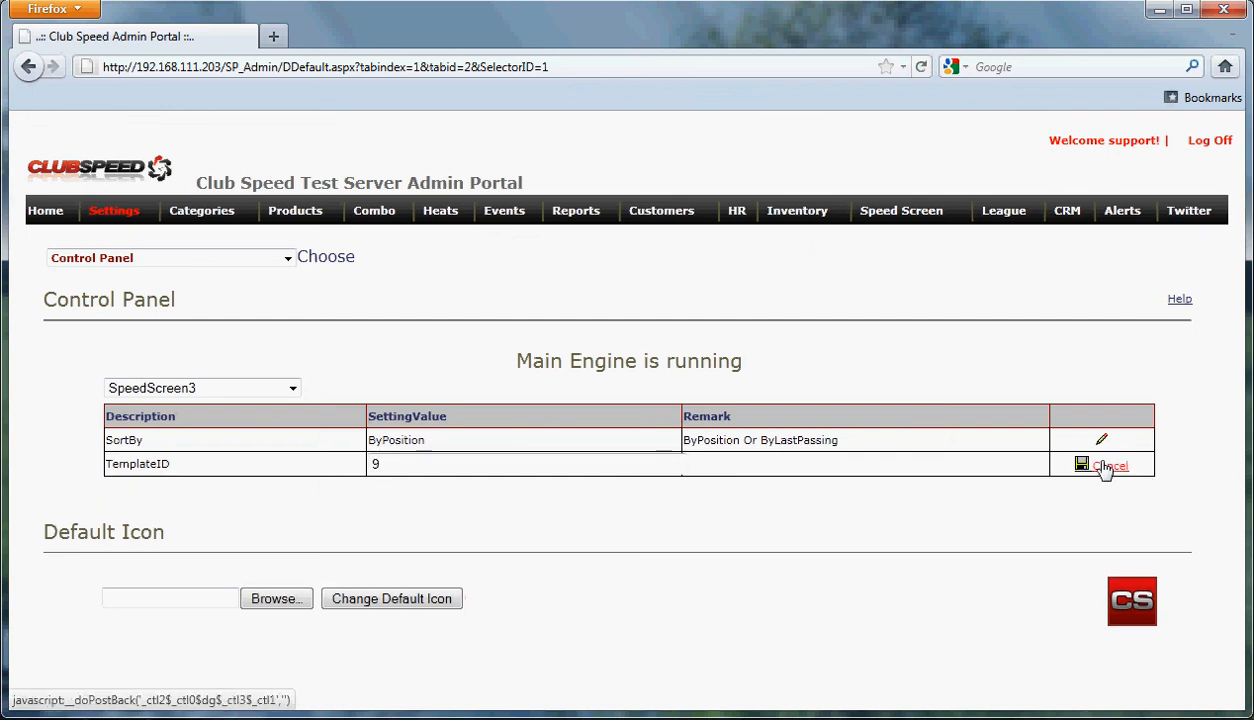
left_click_drag(413, 458, 294, 459)
type("10")
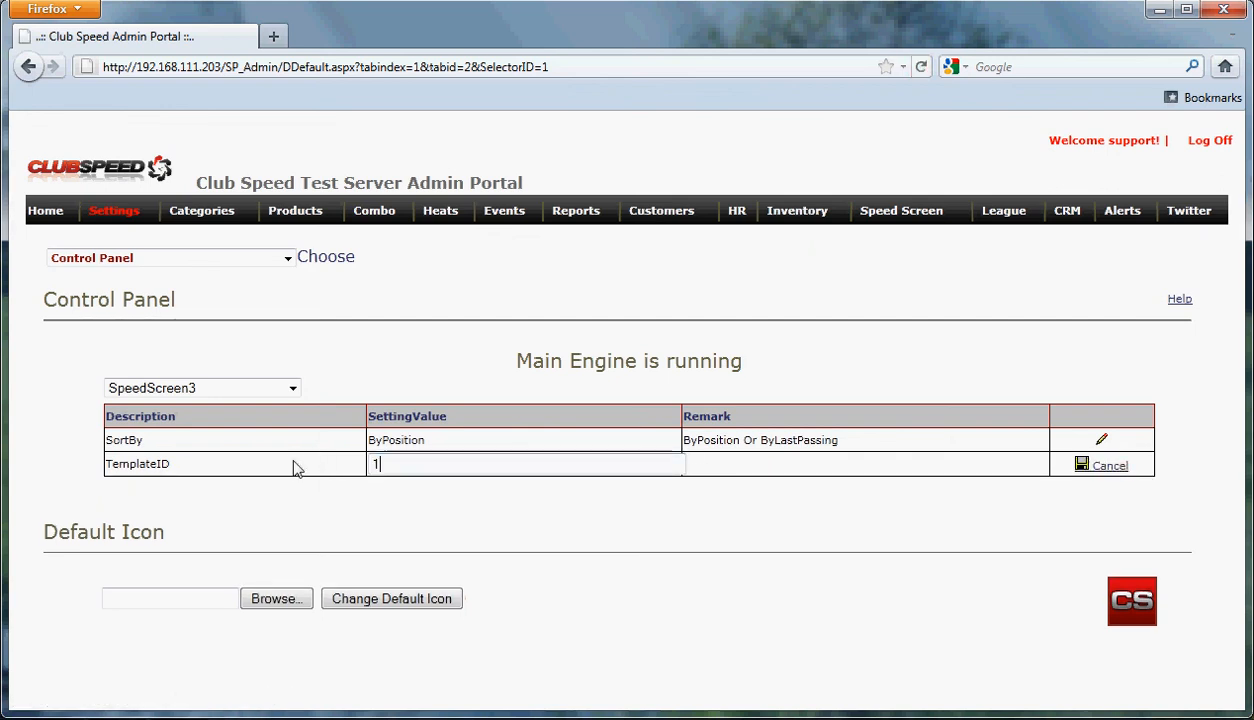
left_click(1082, 465)
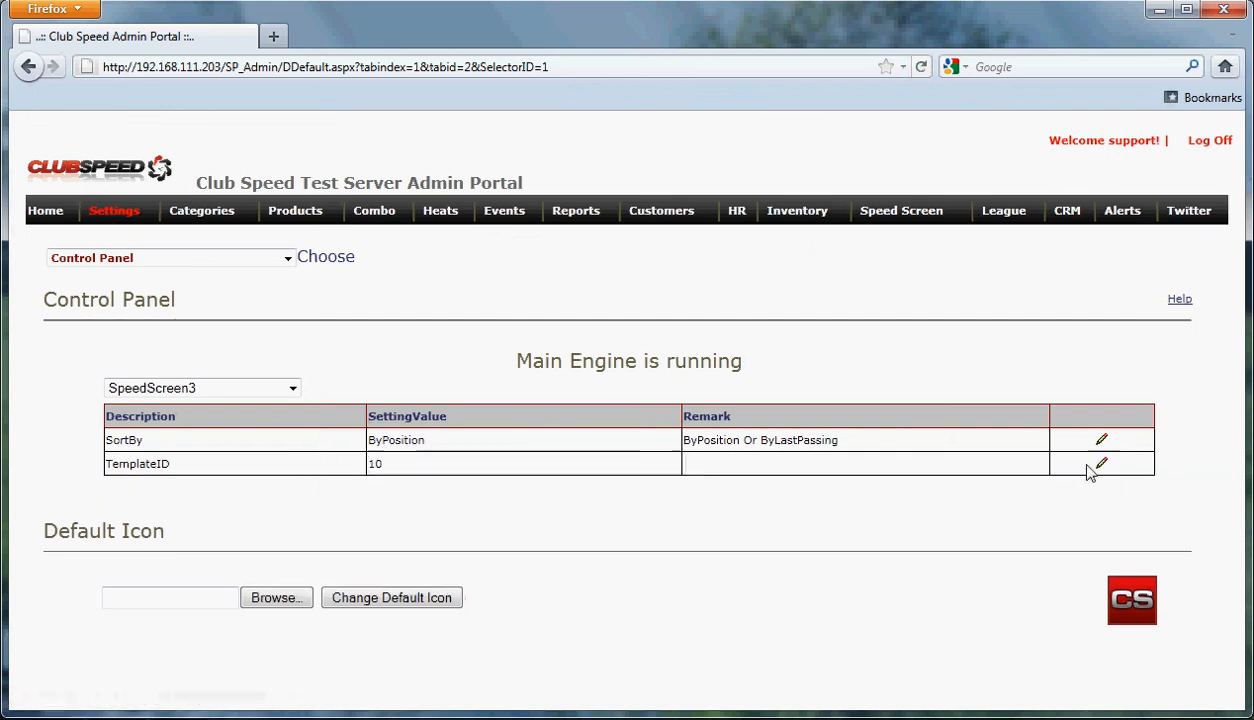